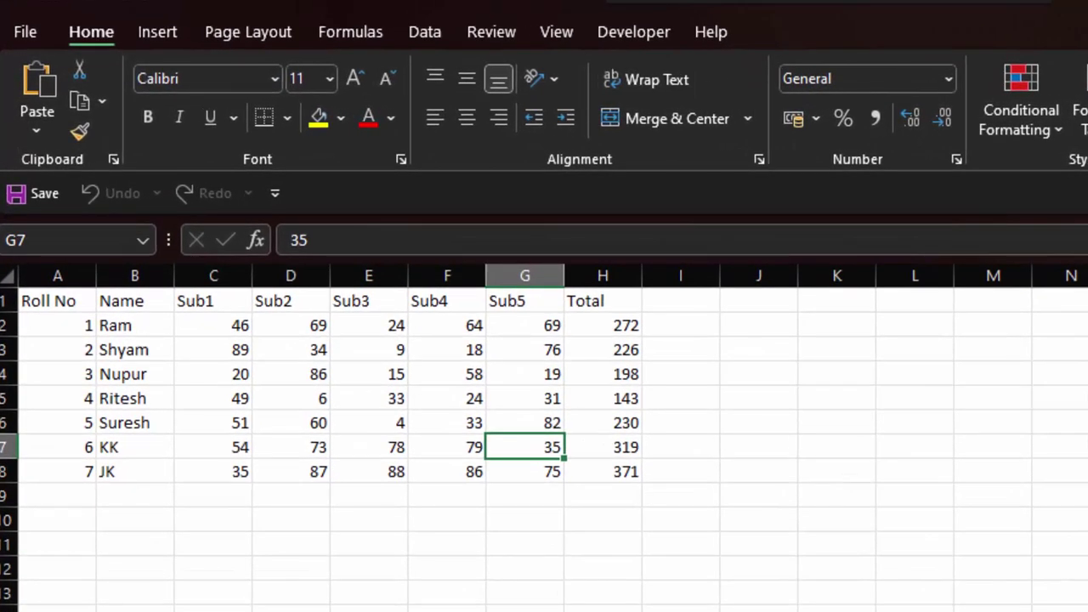
# Select the marks table A1:H8 and start a new conditional formatting rule
pyautogui.scroll(3, 544, 438)
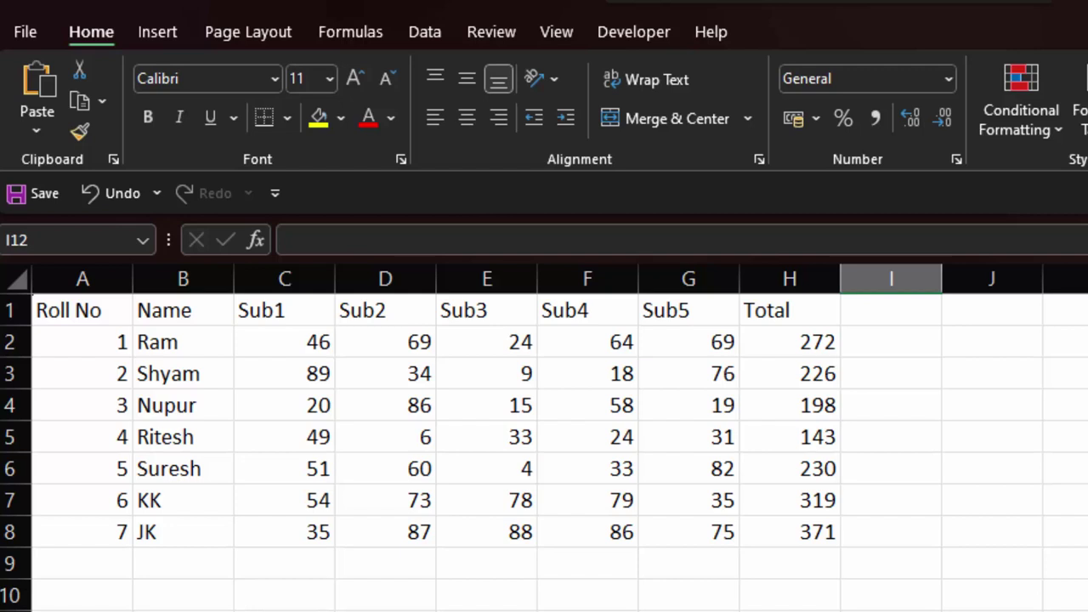
pyautogui.click(7, 374)
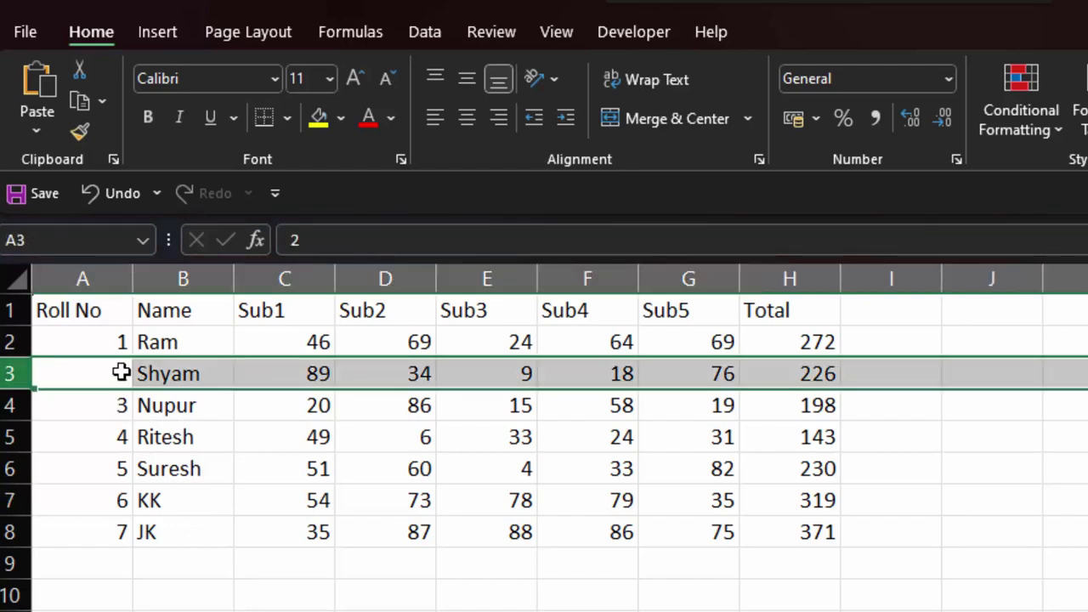
pyautogui.click(258, 277)
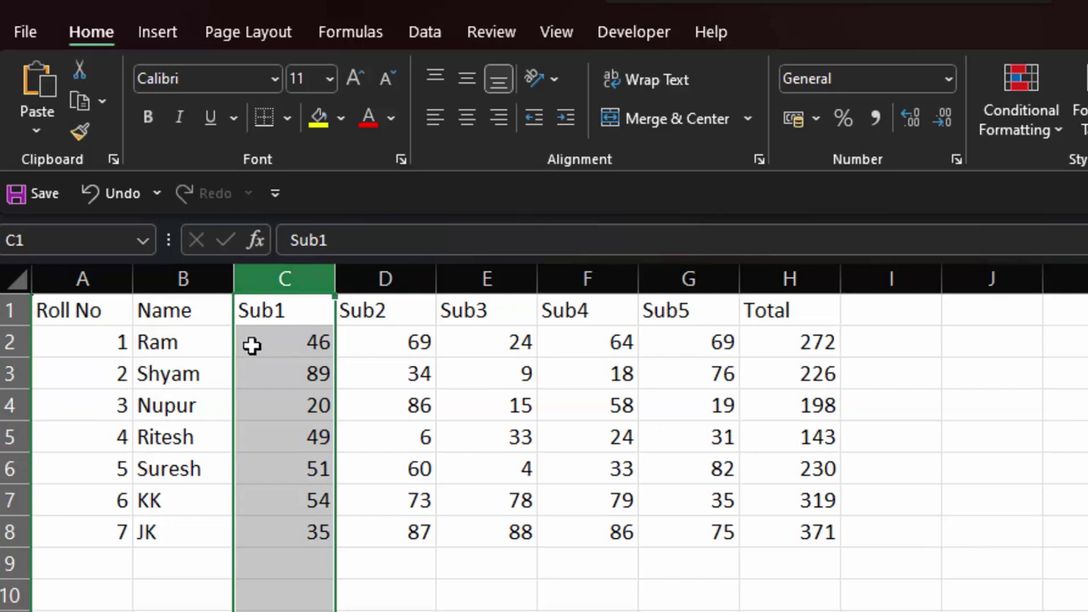
pyautogui.click(174, 434)
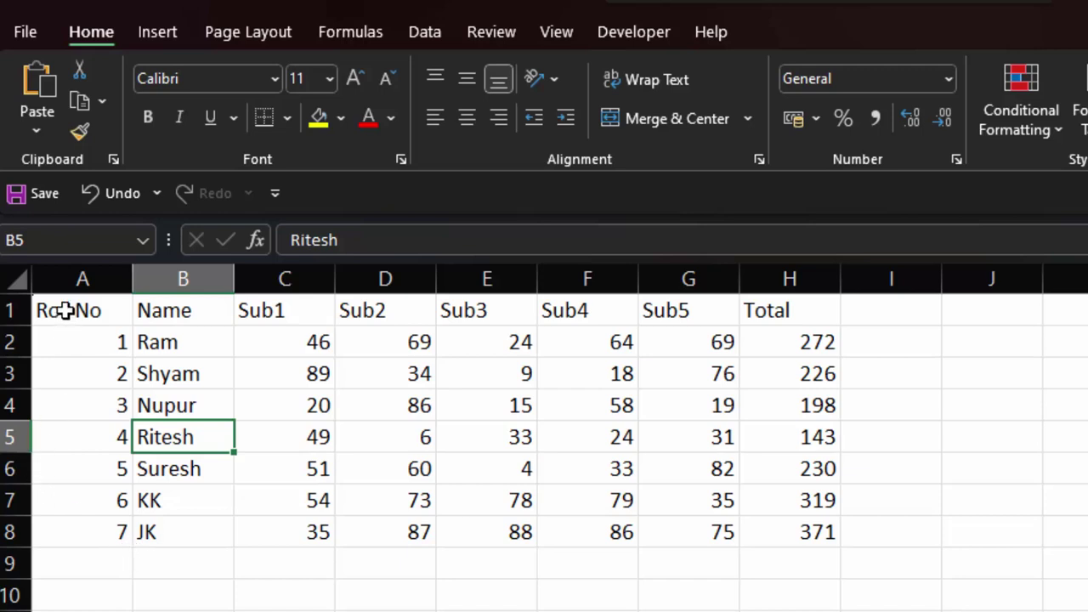
pyautogui.click(113, 311)
pyautogui.moveTo(112, 311); pyautogui.dragTo(766, 537)
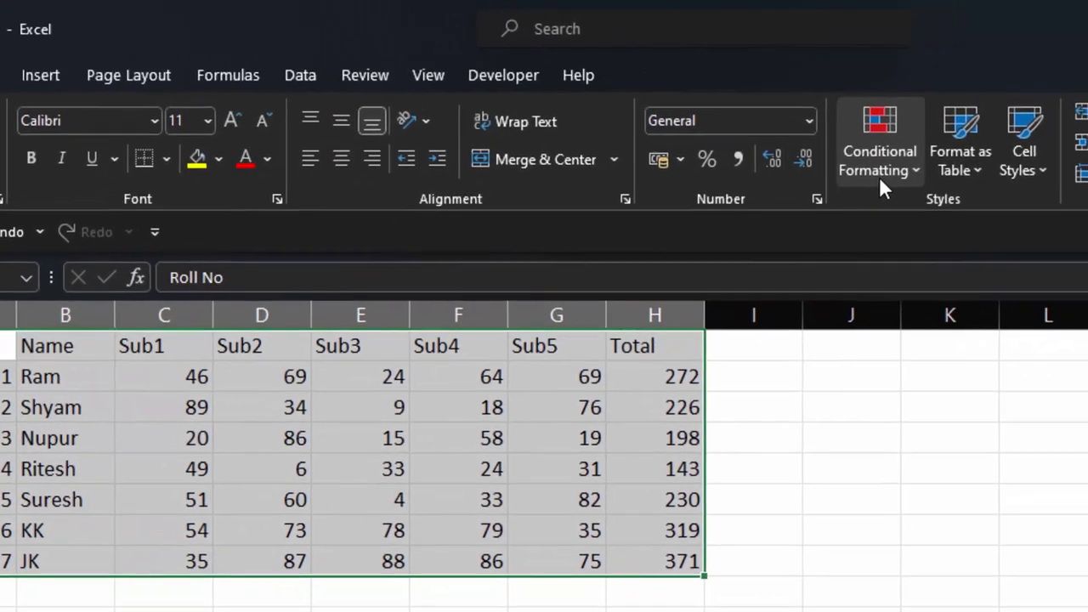
pyautogui.click(924, 168)
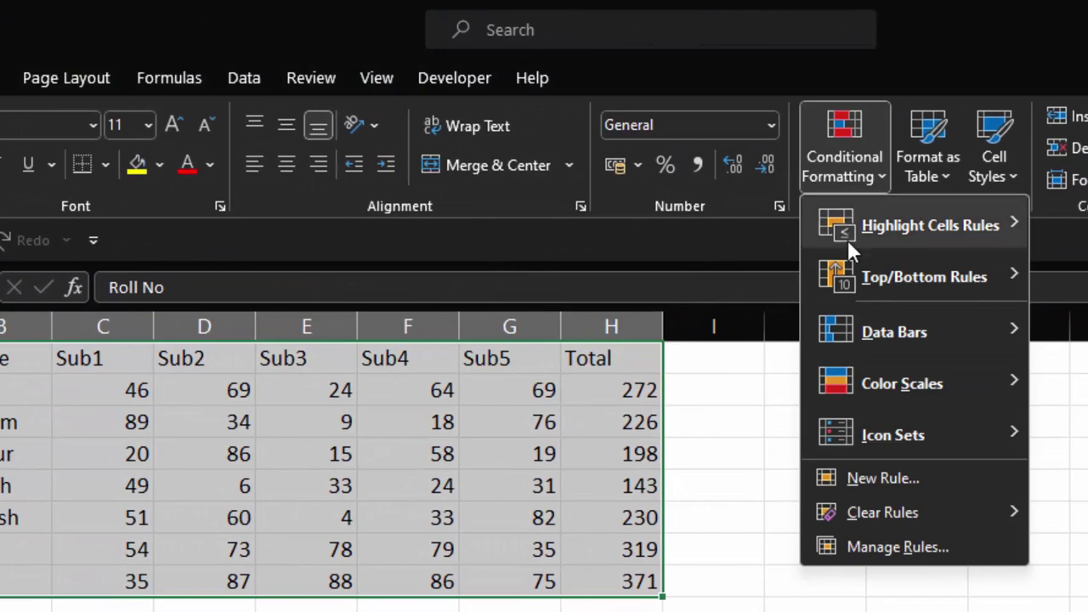
pyautogui.click(914, 470)
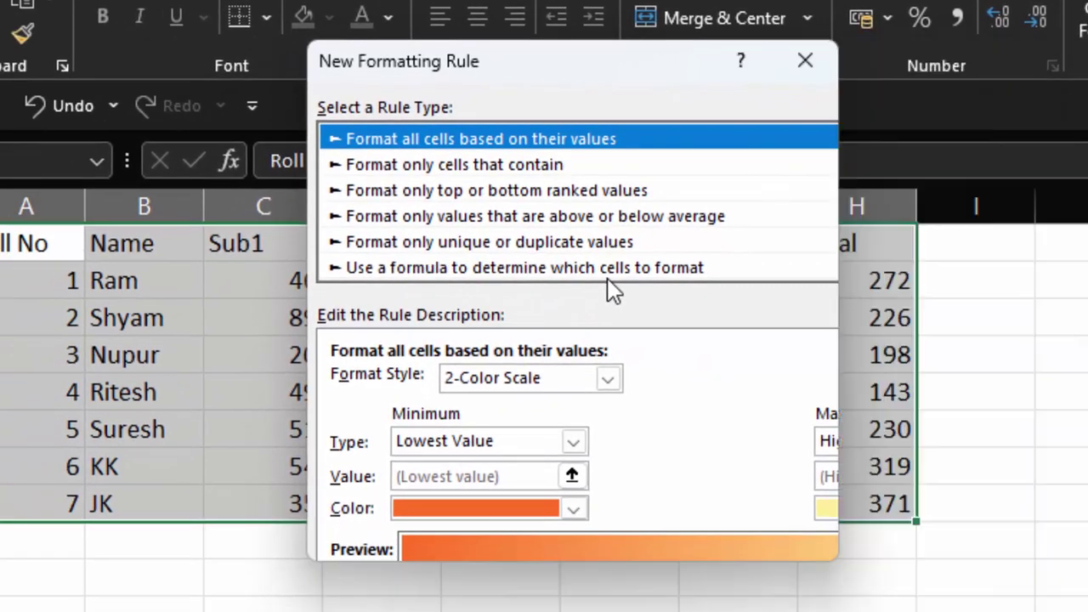
# Make the rule formula-based with =cell("address",A1)=cell("address")) and bring up its cell formatting
pyautogui.click(608, 270)
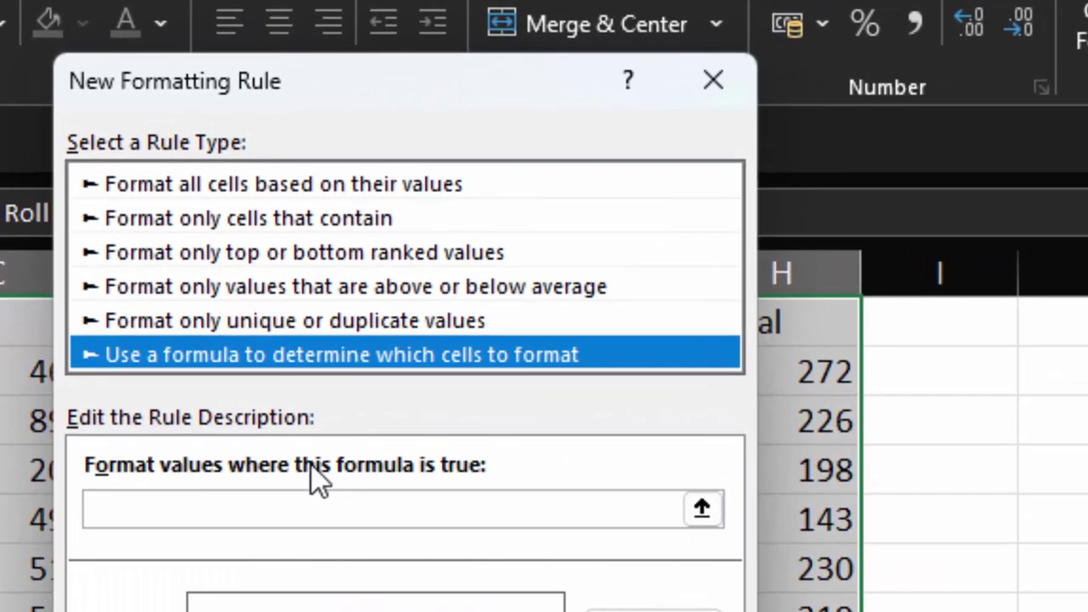
pyautogui.click(302, 497)
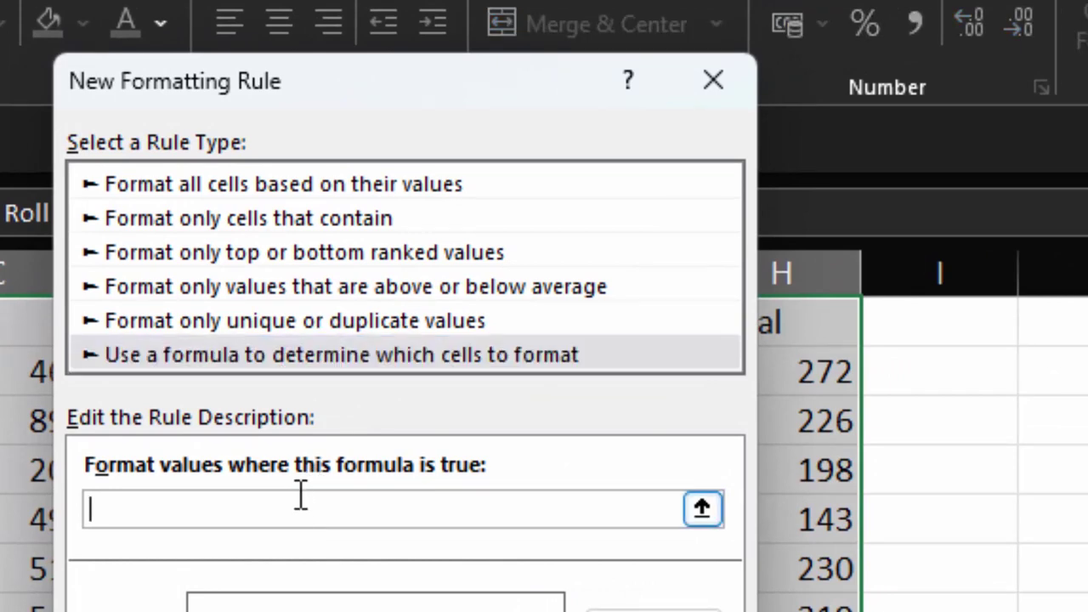
pyautogui.write('=')
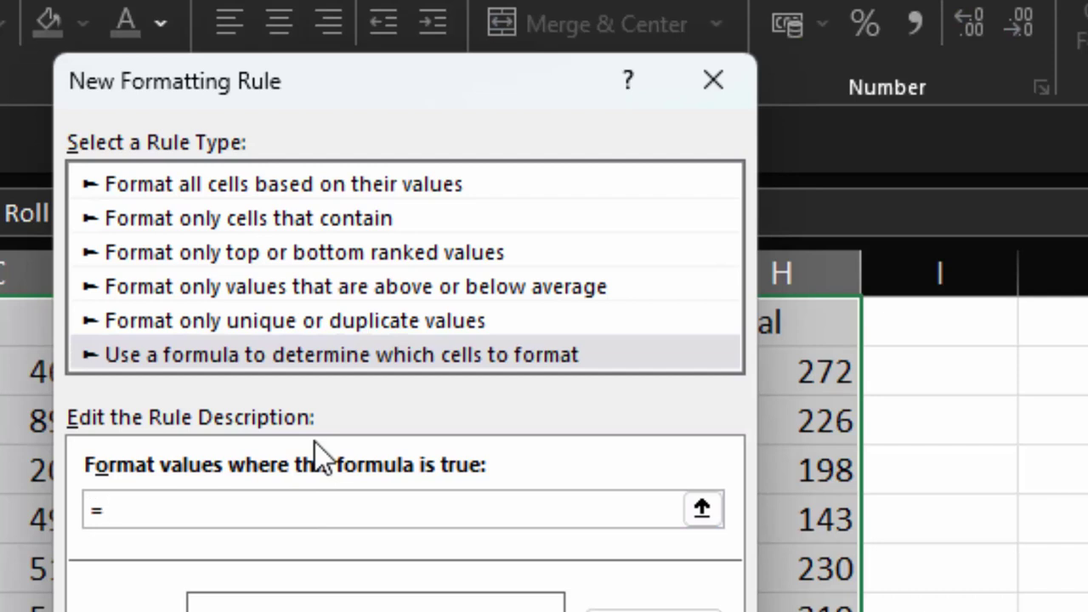
pyautogui.write('ce')
pyautogui.write('ll')
pyautogui.write('("addr')
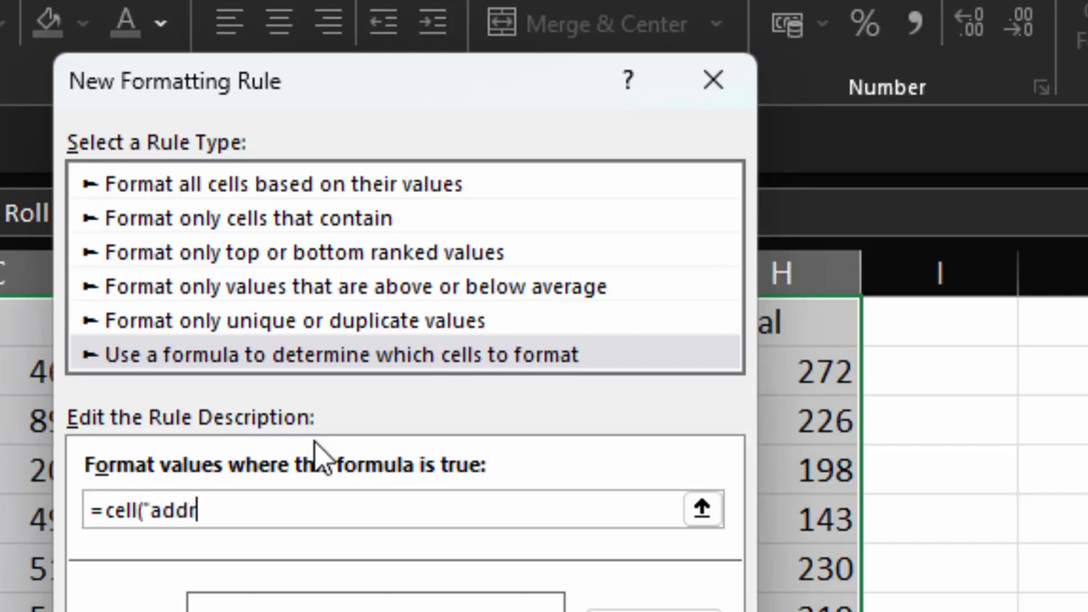
pyautogui.write('ess"')
pyautogui.write(',')
pyautogui.write('A1')
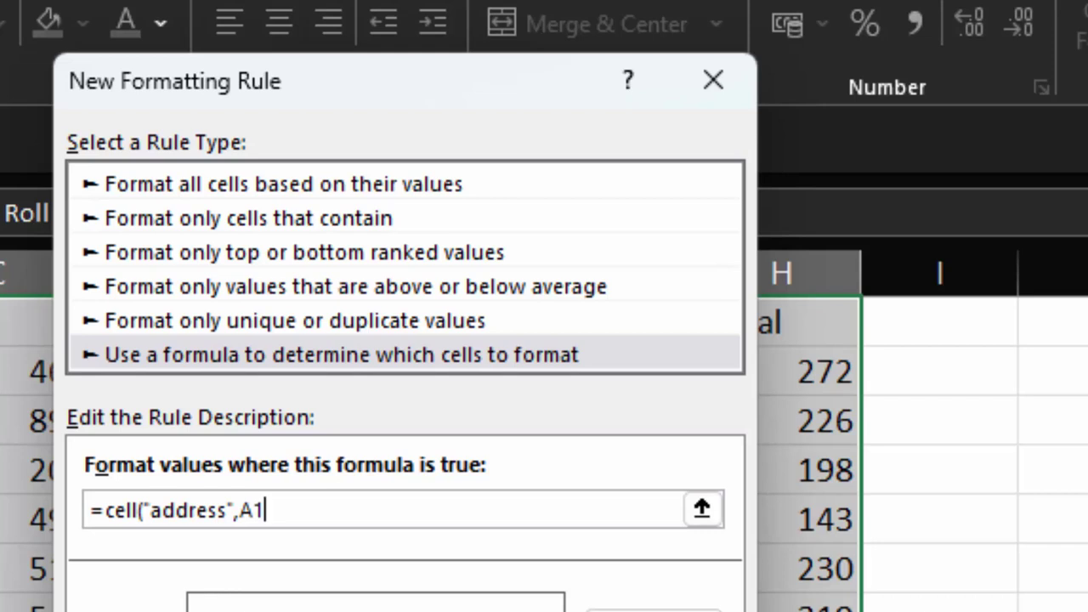
pyautogui.write(')')
pyautogui.write('=cell')
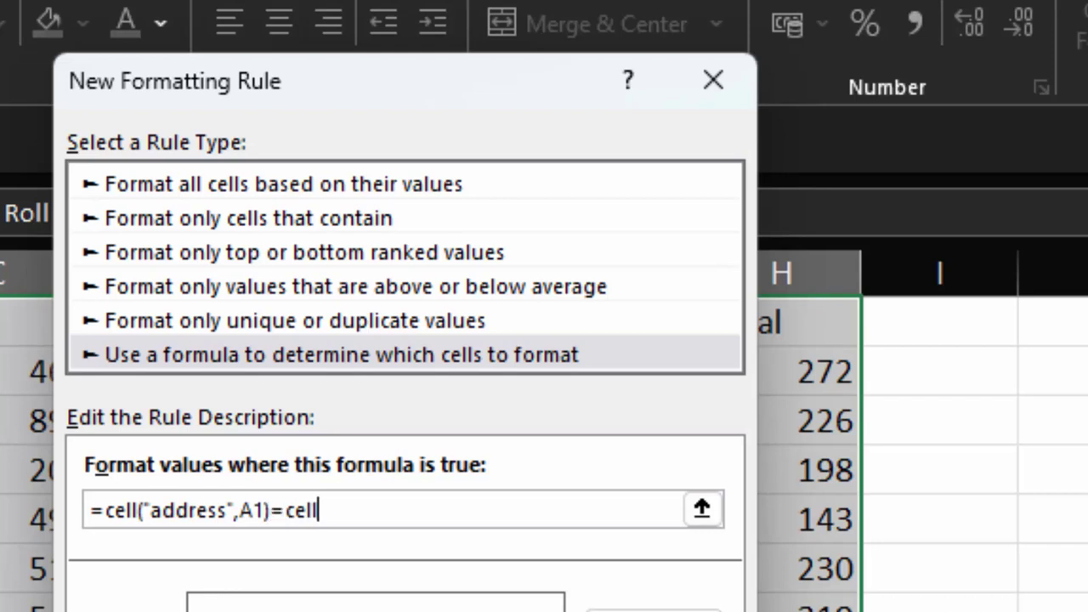
pyautogui.write('("')
pyautogui.write('addres')
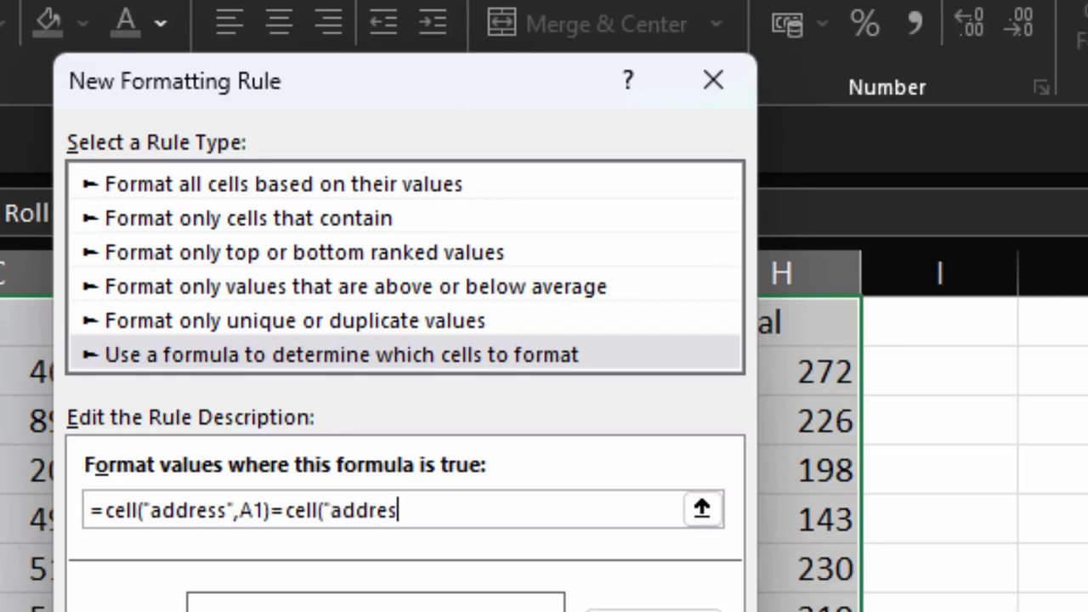
pyautogui.write('s")')
pyautogui.write(')')
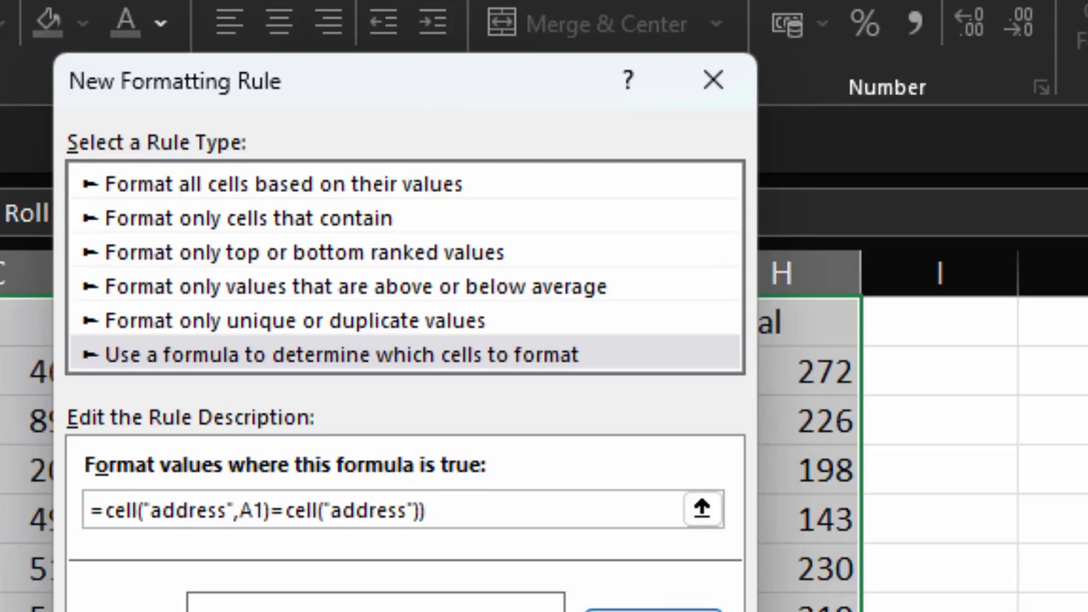
pyautogui.click(653, 608)
# Choose a light green background fill for the cells matching the rule
pyautogui.click(444, 7)
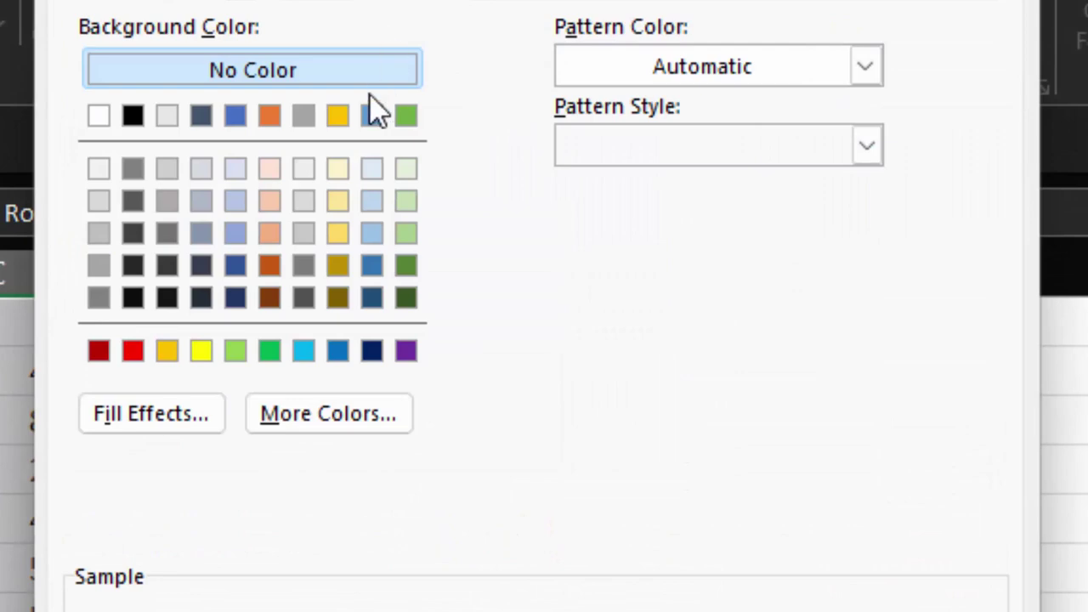
pyautogui.click(405, 232)
pyautogui.press('Return')
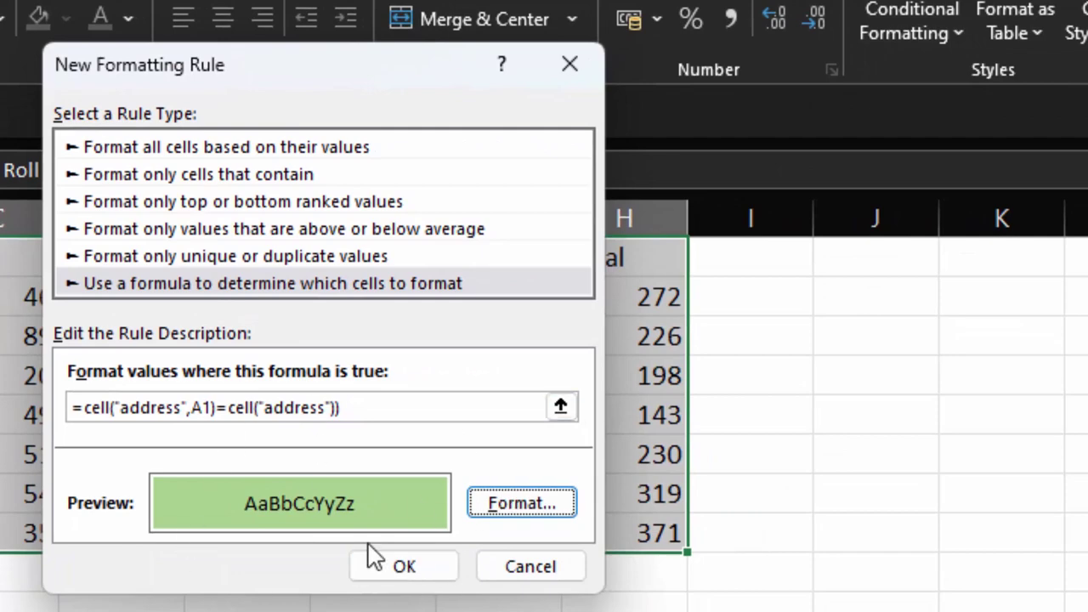
# Delete the formula's extra closing parenthesis after the error and apply the rule
pyautogui.click(436, 571)
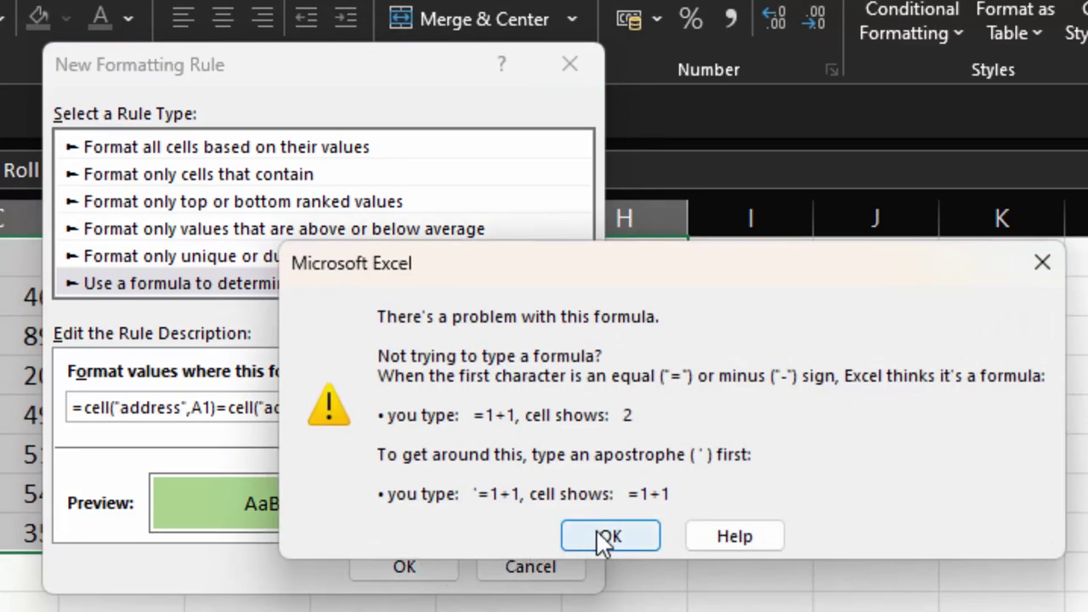
pyautogui.click(605, 537)
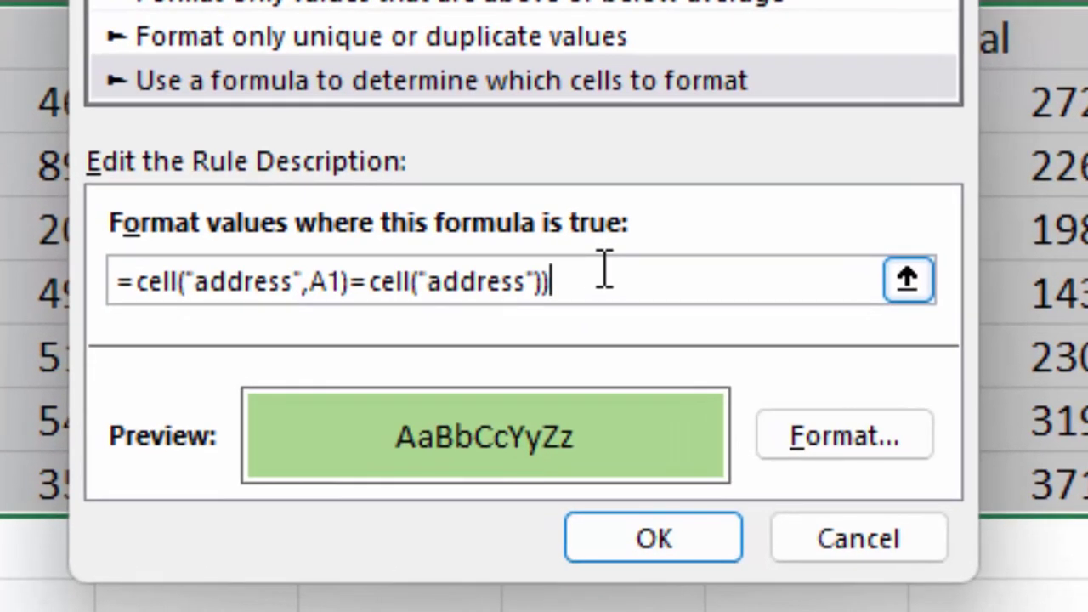
pyautogui.press('BackSpace')
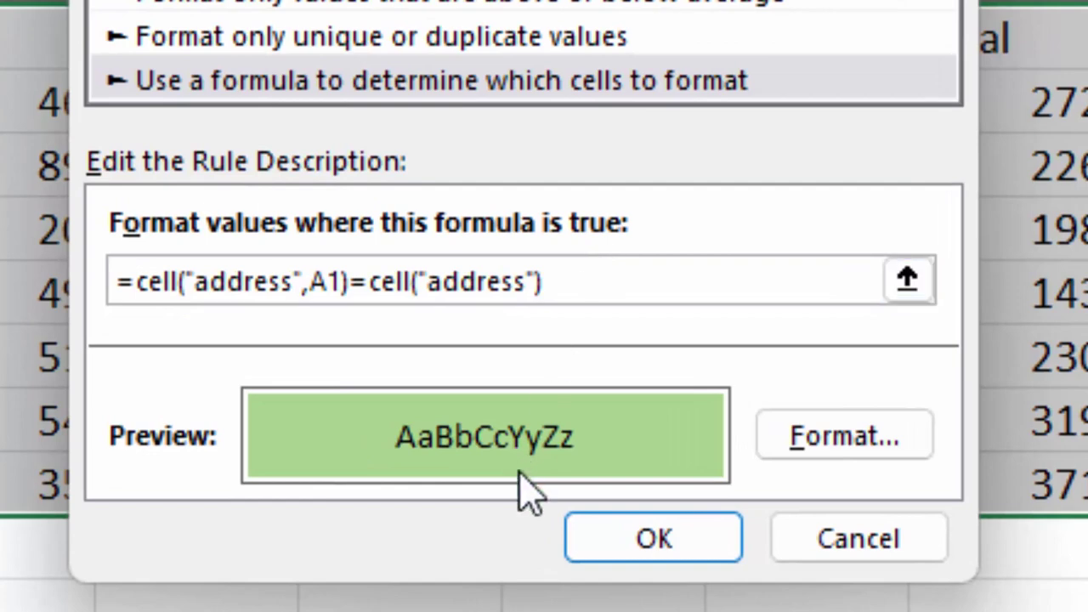
pyautogui.click(650, 544)
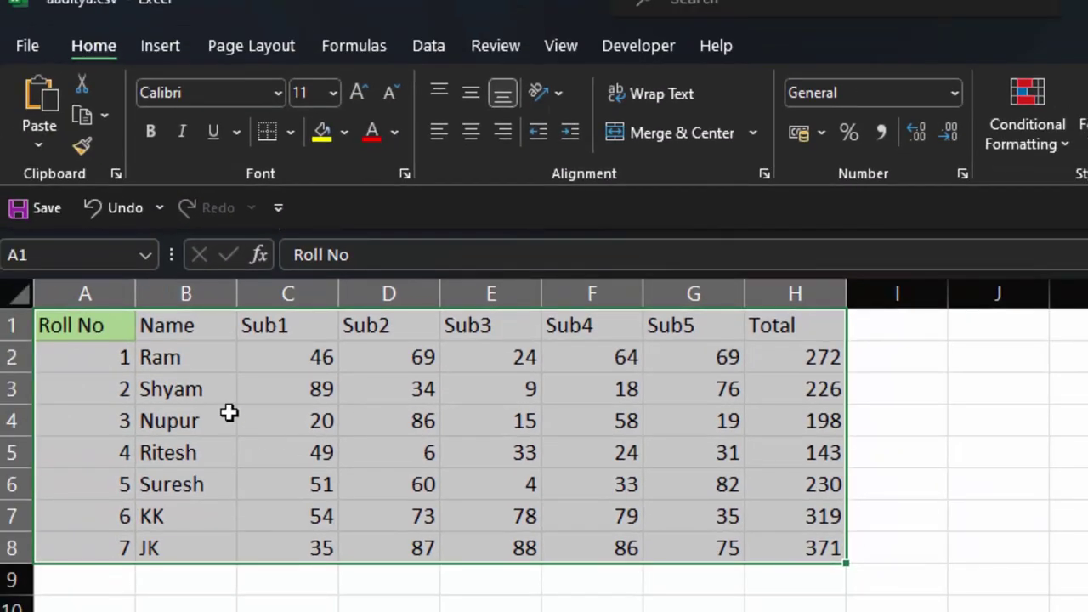
# Try a few cell selections to check the green highlight, then launch the Visual Basic editor from Developer
pyautogui.click(196, 403)
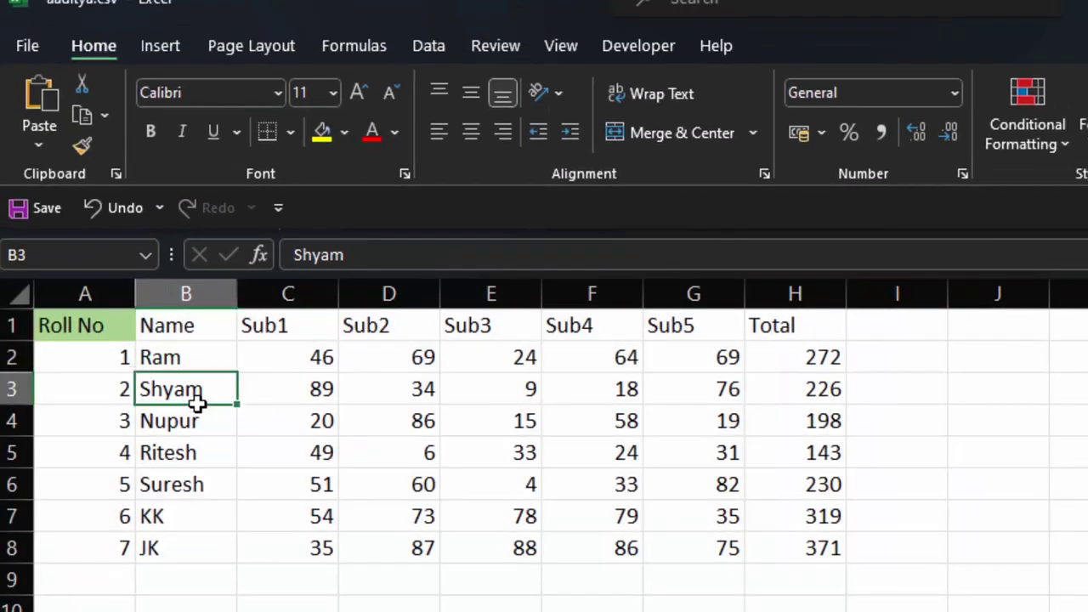
pyautogui.click(385, 459)
pyautogui.moveTo(94, 330); pyautogui.dragTo(767, 544)
pyautogui.click(629, 47)
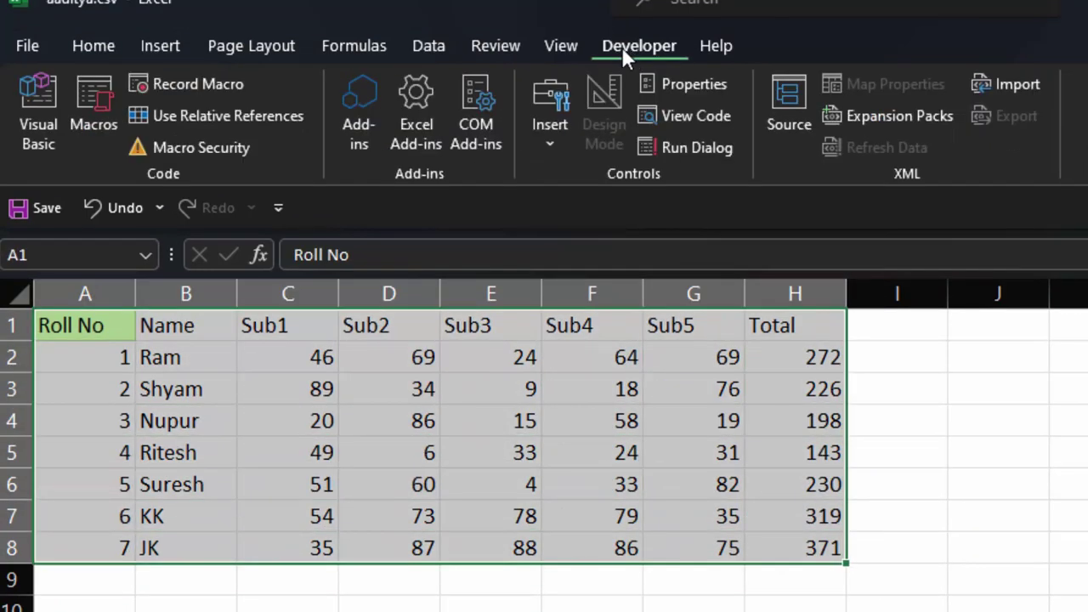
pyautogui.click(48, 86)
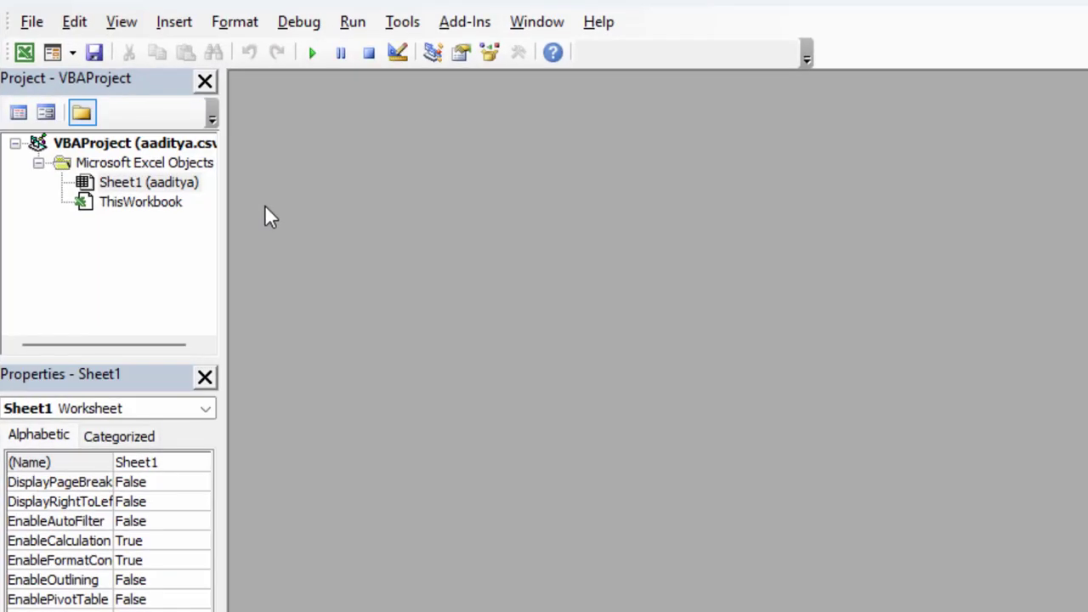
# Open Sheet1's code window and insert the Worksheet_SelectionChange event procedure
pyautogui.click(158, 179)
pyautogui.doubleClick(159, 180)
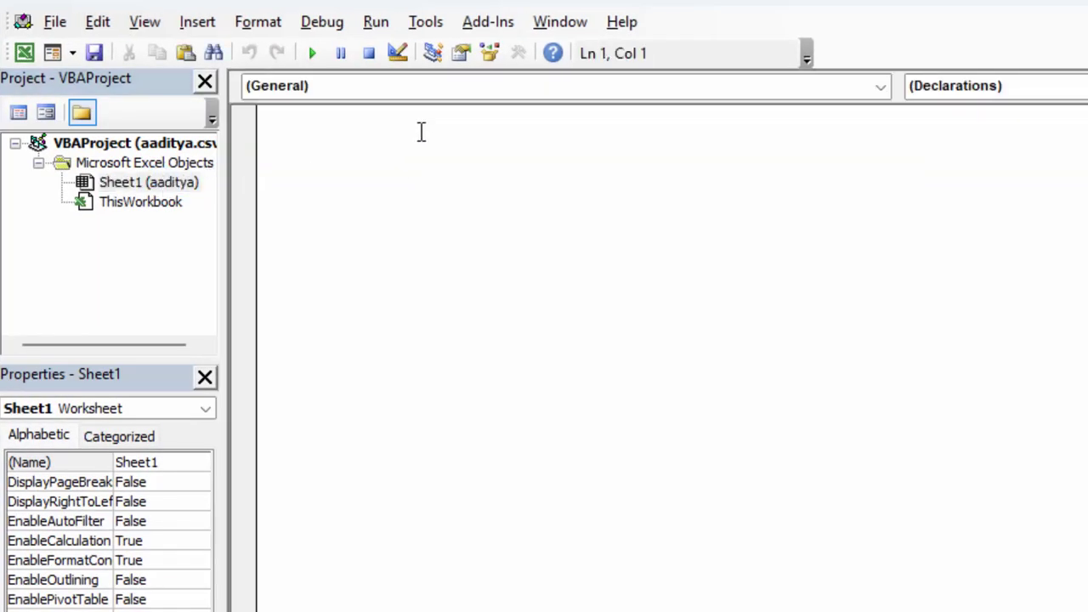
pyautogui.click(875, 90)
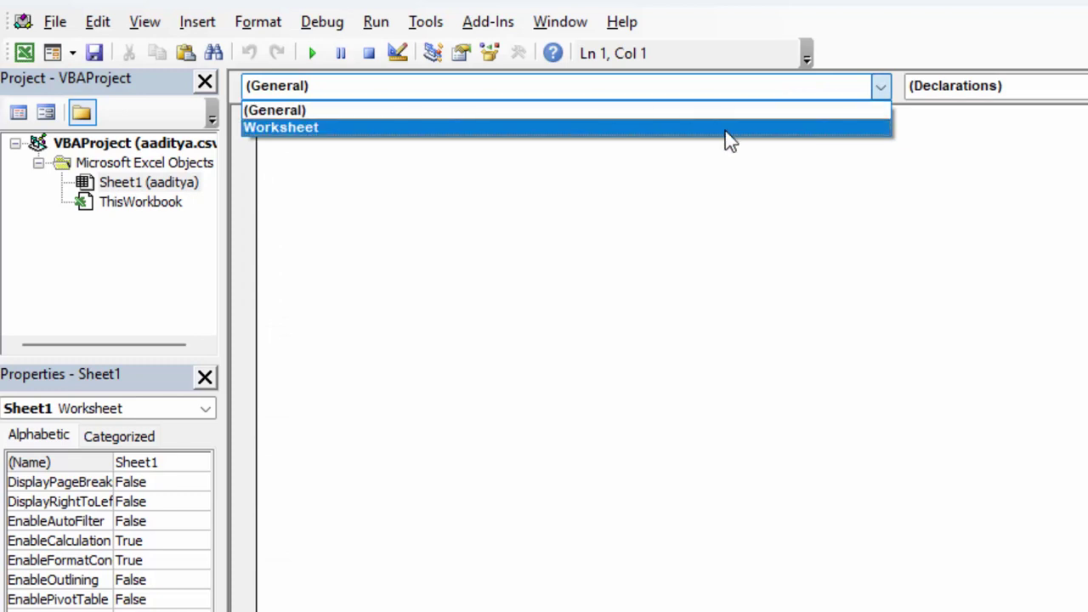
pyautogui.click(724, 129)
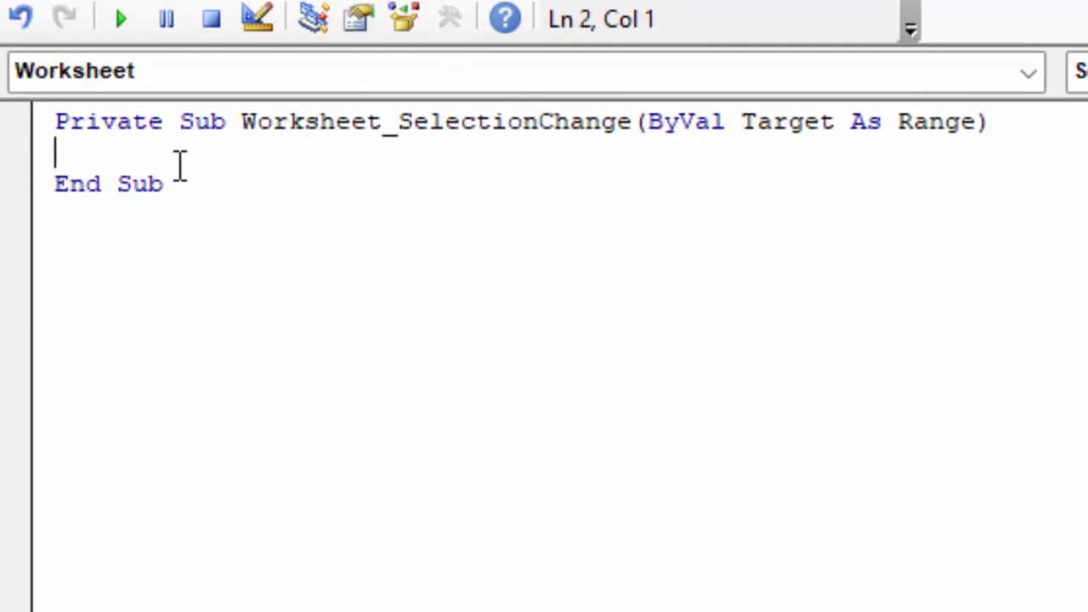
# Write Target.Calculate inside the procedure and save the workbook
pyautogui.write('tag')
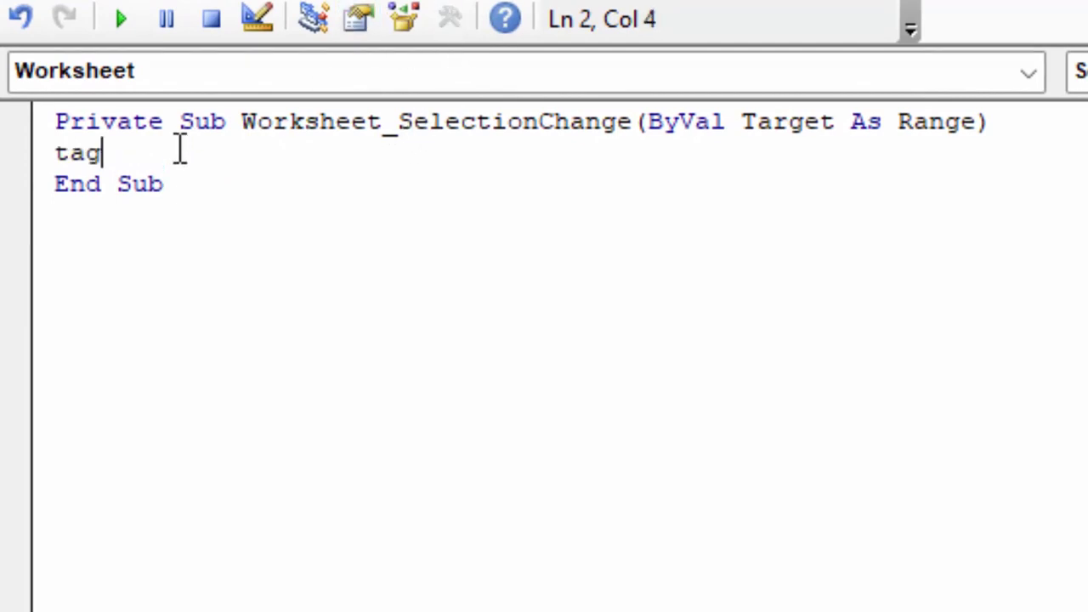
pyautogui.write('et')
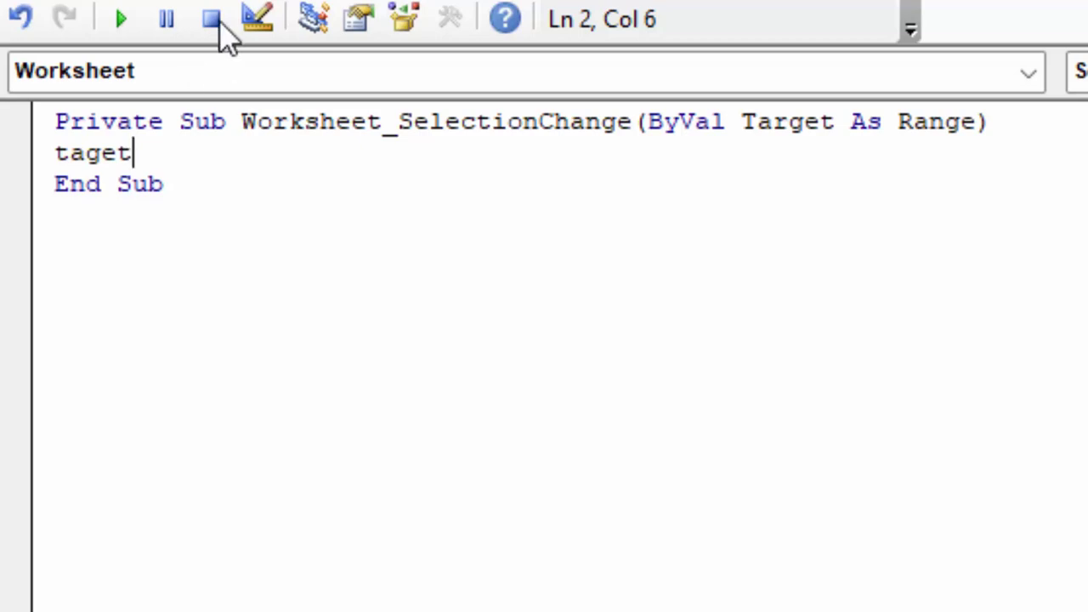
pyautogui.click(87, 153)
pyautogui.write('r')
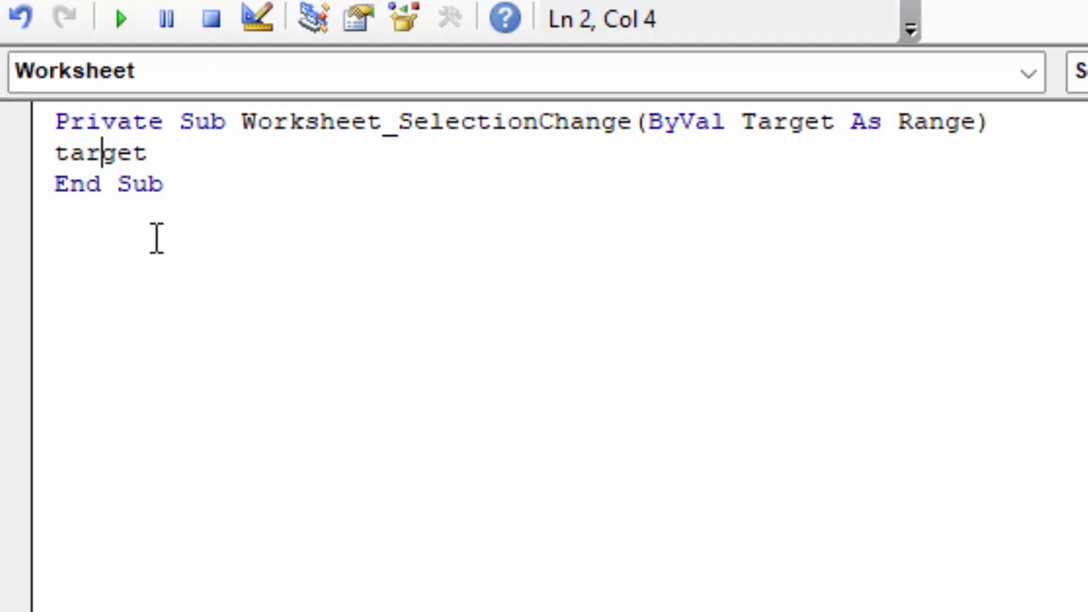
pyautogui.click(189, 153)
pyautogui.write('.')
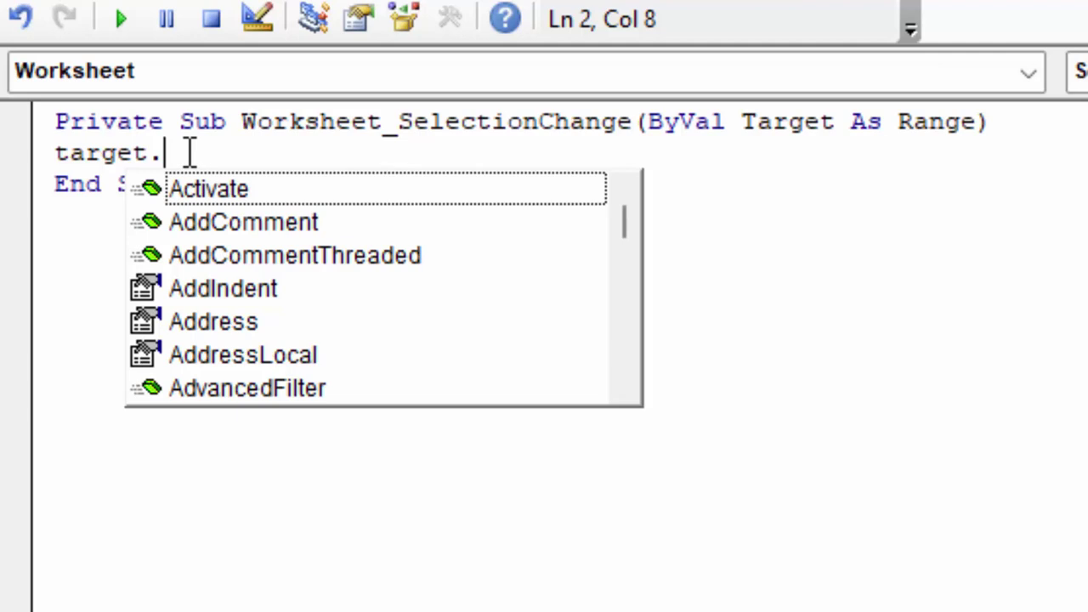
pyautogui.write('c')
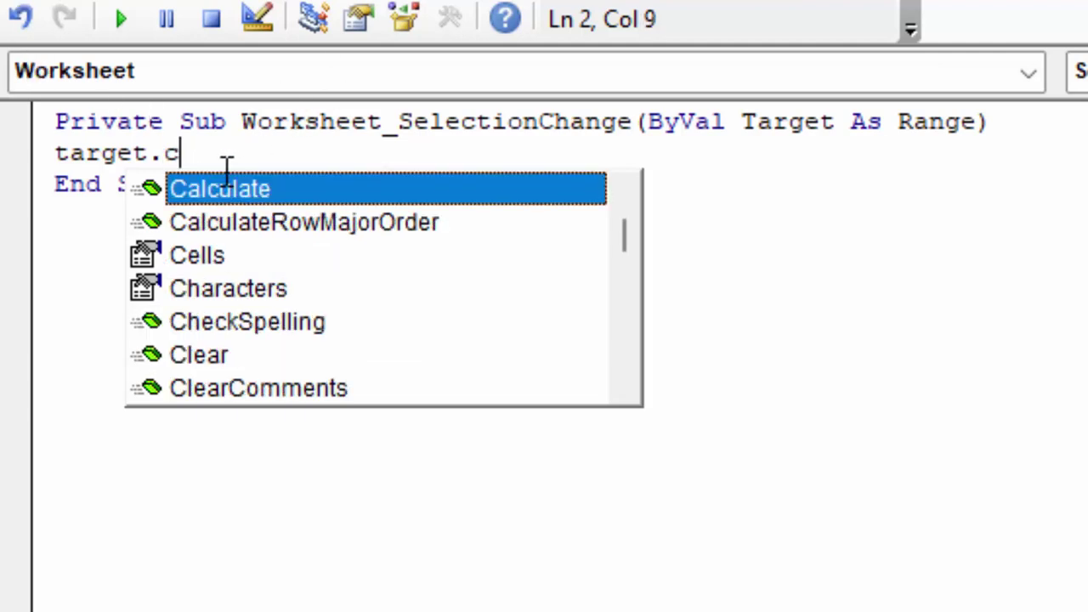
pyautogui.doubleClick(308, 191)
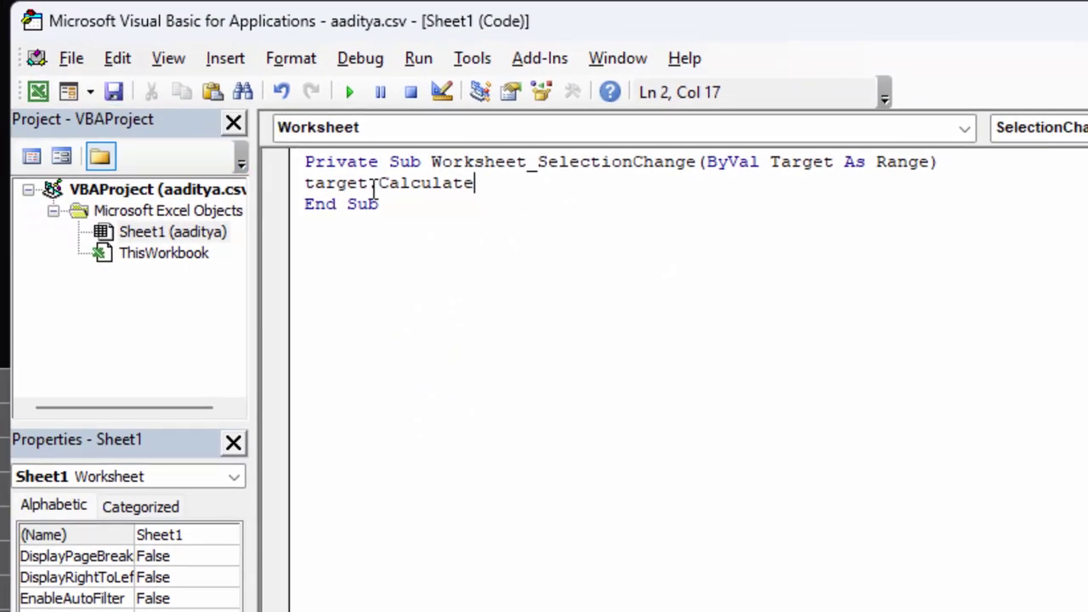
pyautogui.click(378, 204)
pyautogui.hotkey('ctrl', 'a')
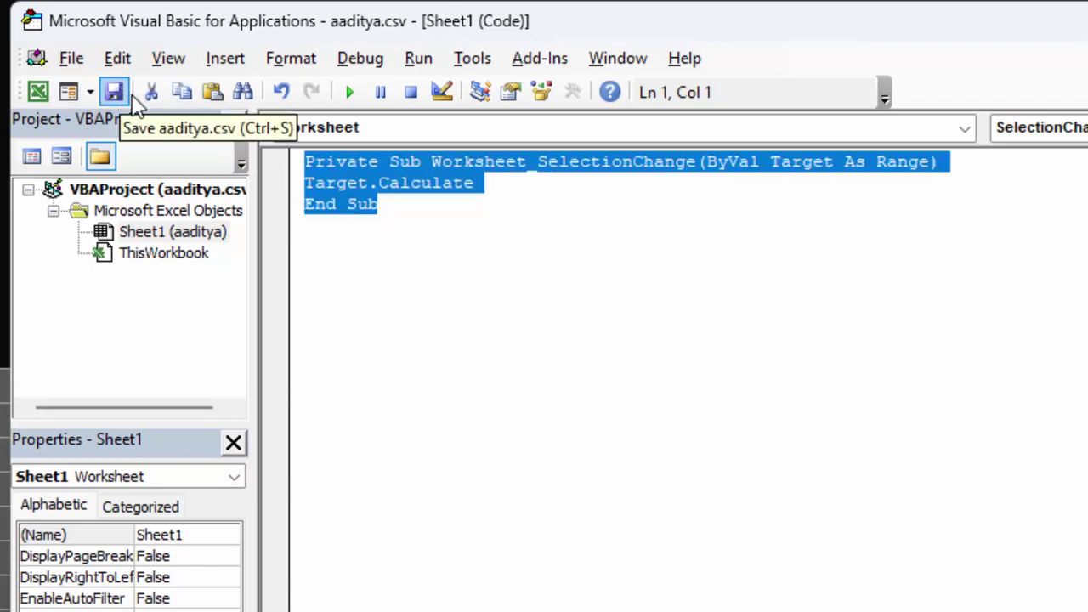
pyautogui.click(120, 88)
# Back in Excel, select cells such as D4, G4, C2, H8 and A1, checking each turns green
pyautogui.hotkey('alt', 'F11')
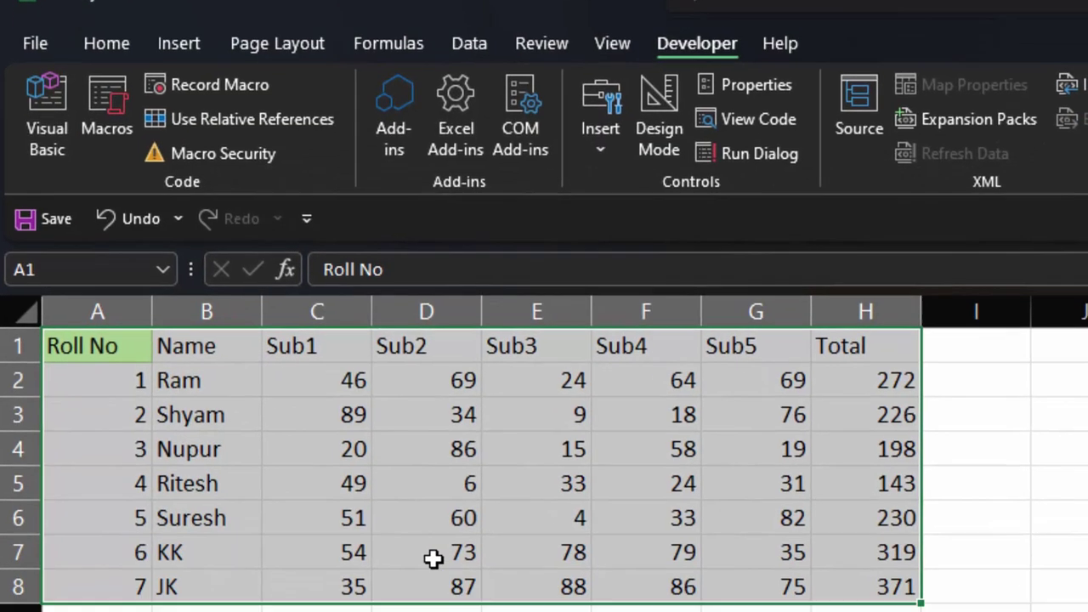
pyautogui.click(395, 449)
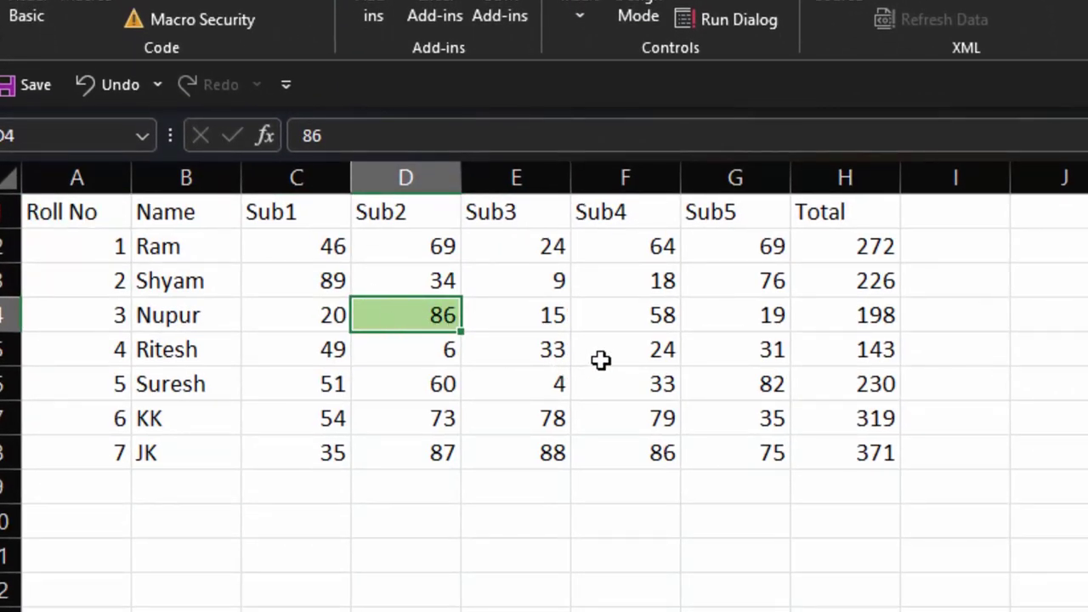
pyautogui.click(768, 316)
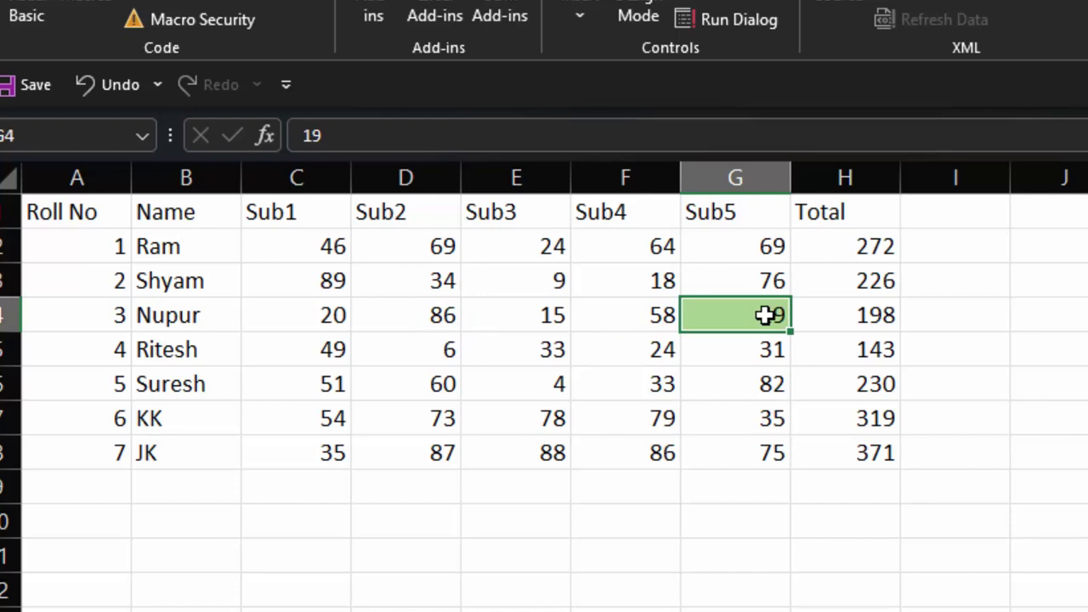
pyautogui.click(325, 235)
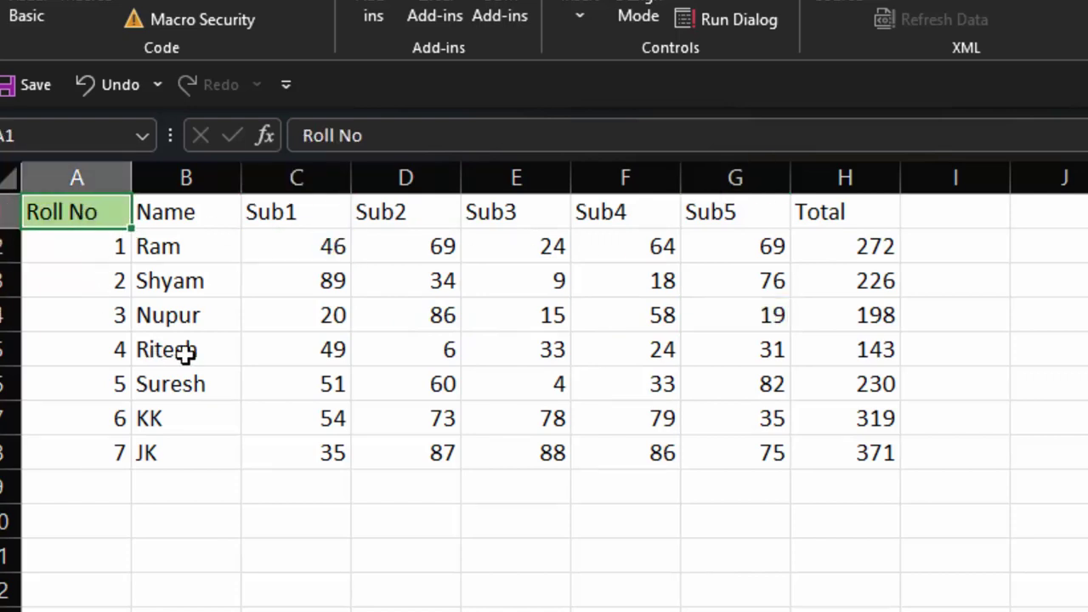
pyautogui.click(185, 353)
pyautogui.click(611, 360)
pyautogui.click(844, 394)
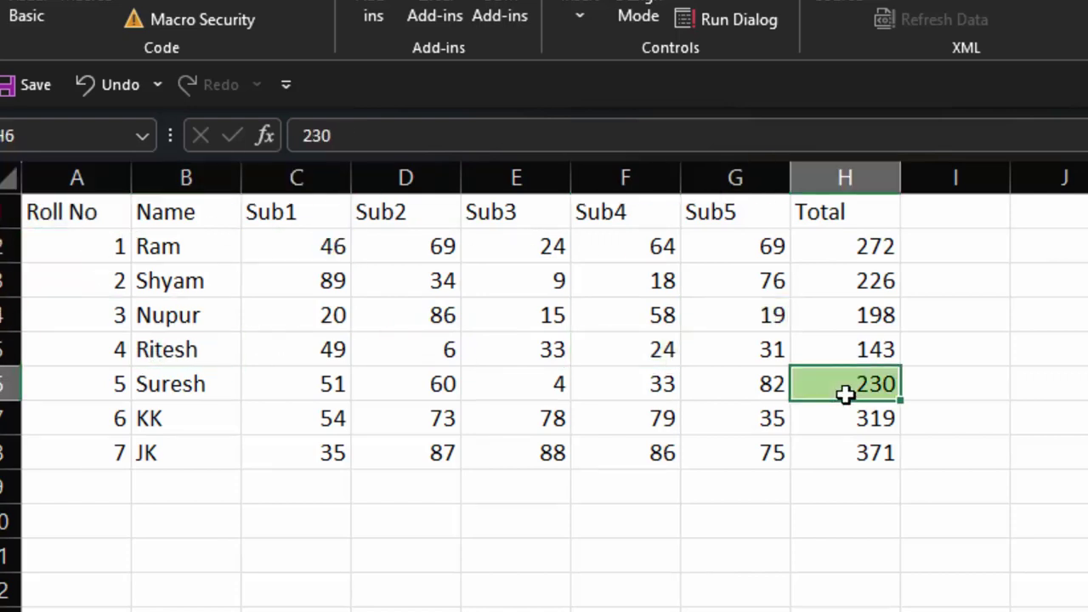
pyautogui.click(836, 306)
pyautogui.click(635, 214)
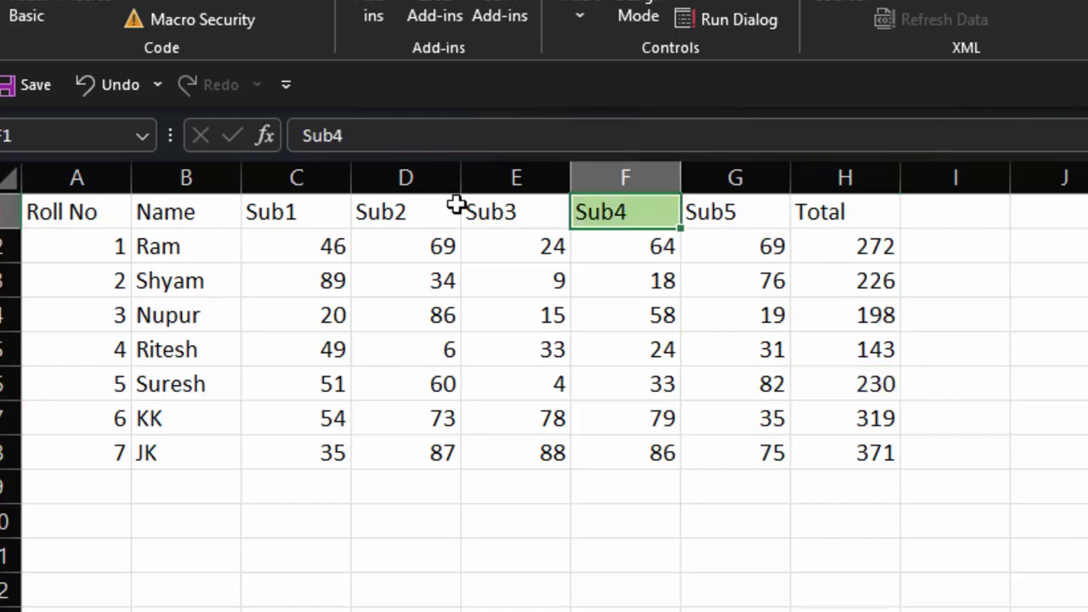
pyautogui.click(399, 205)
pyautogui.click(246, 213)
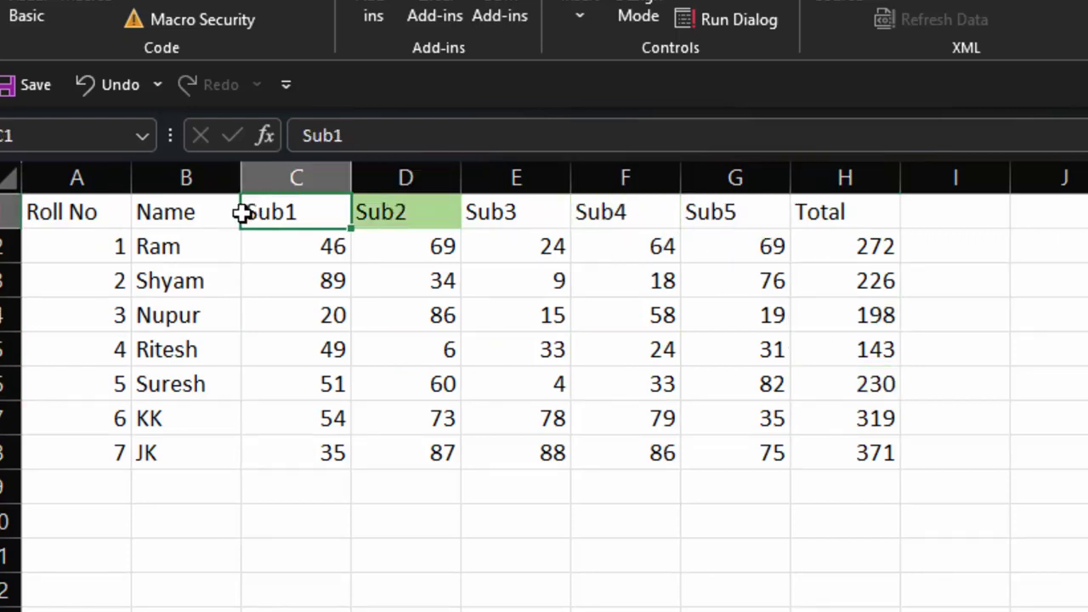
pyautogui.click(293, 389)
pyautogui.click(590, 429)
pyautogui.click(773, 448)
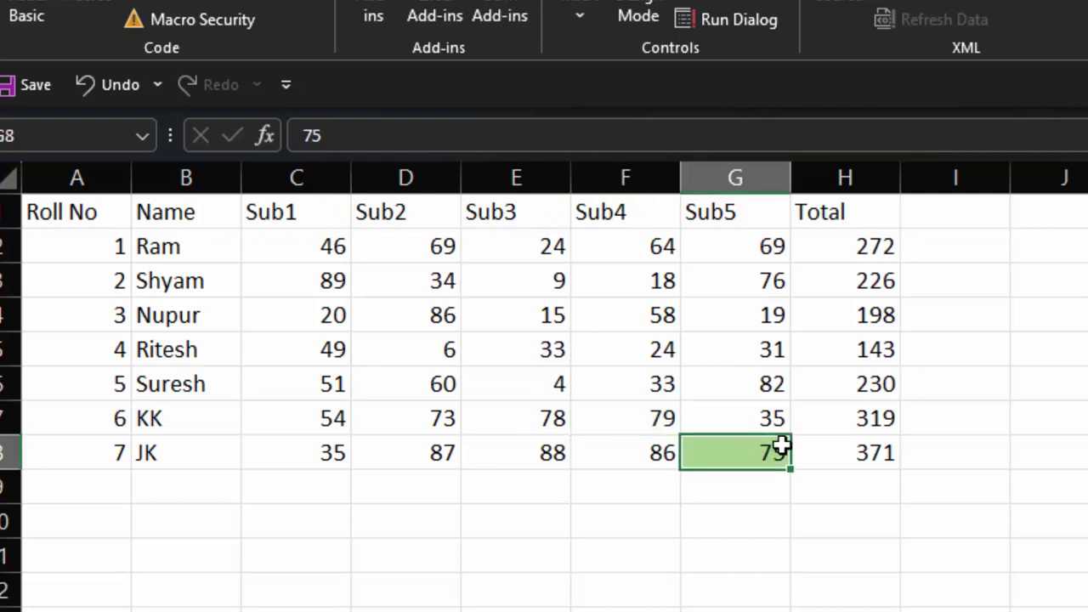
pyautogui.click(876, 454)
pyautogui.click(851, 355)
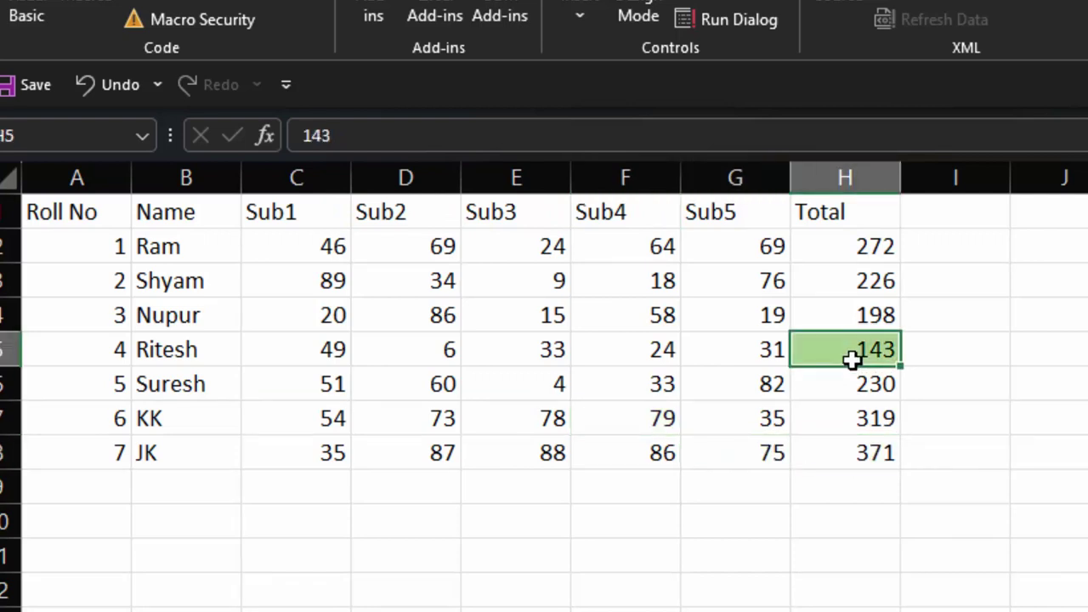
pyautogui.click(864, 295)
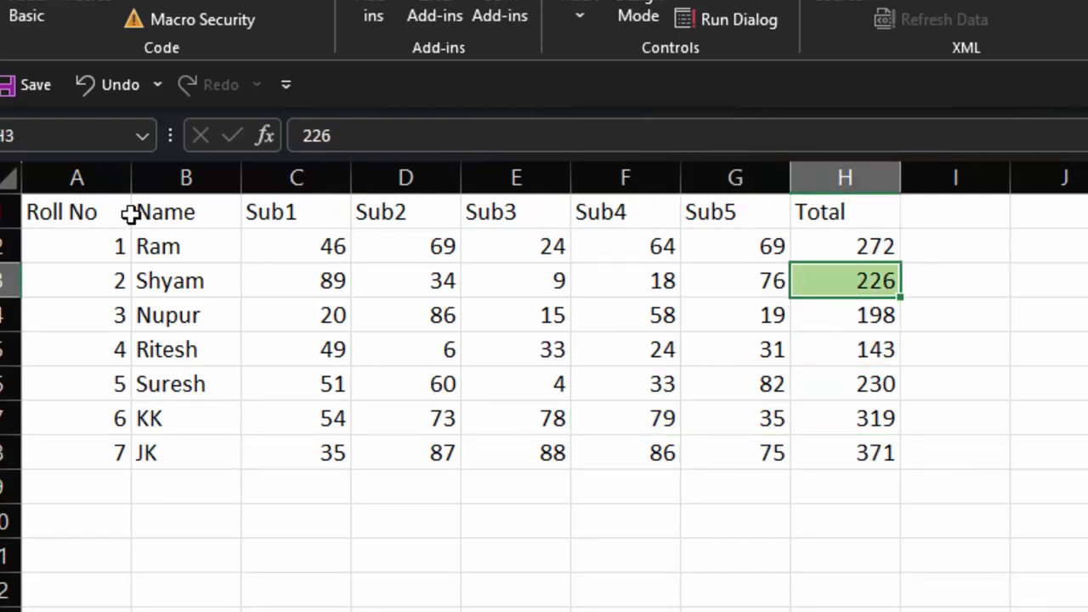
pyautogui.click(93, 235)
pyautogui.click(85, 212)
pyautogui.click(174, 347)
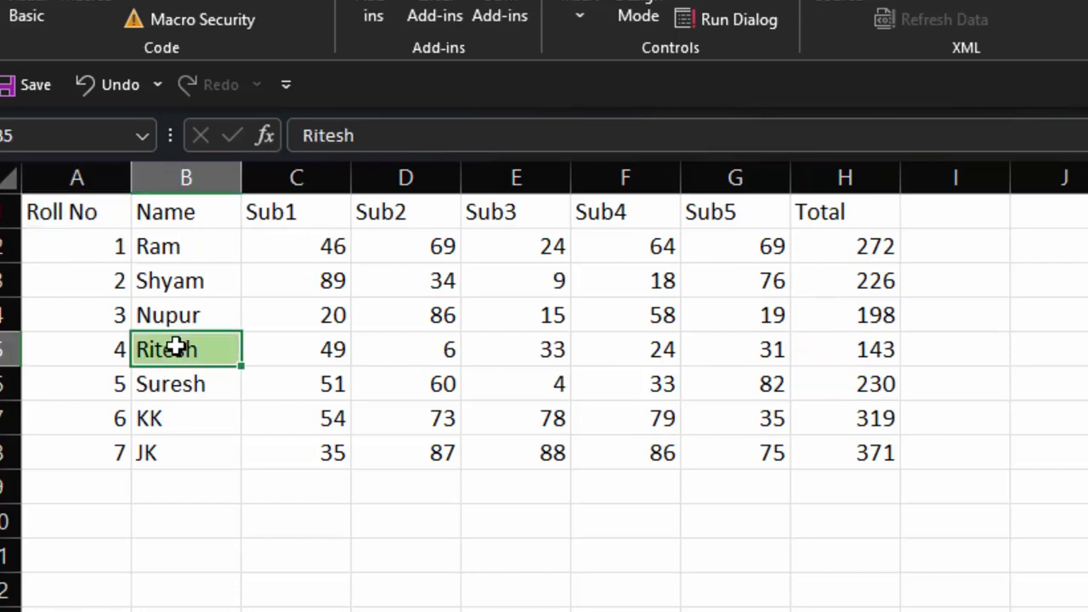